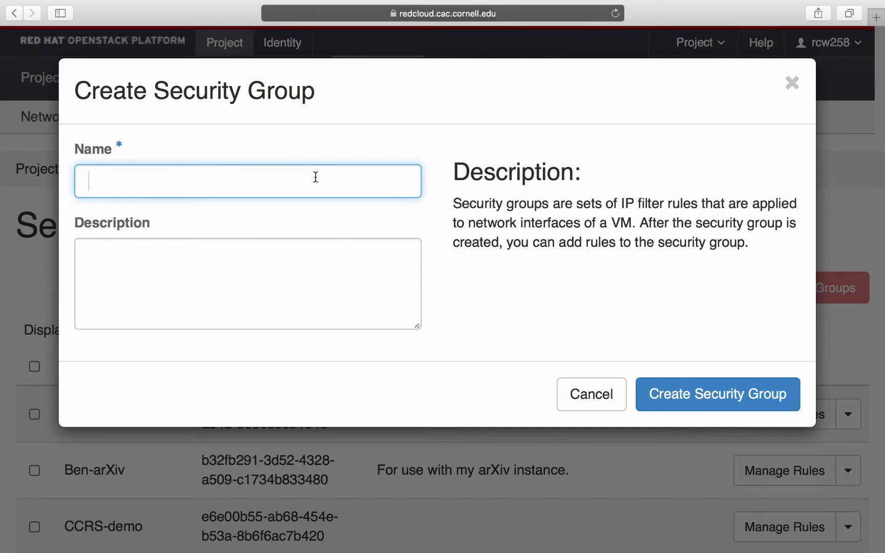
- Create a security group named test-video-5 with the description left empty
text(test-video)
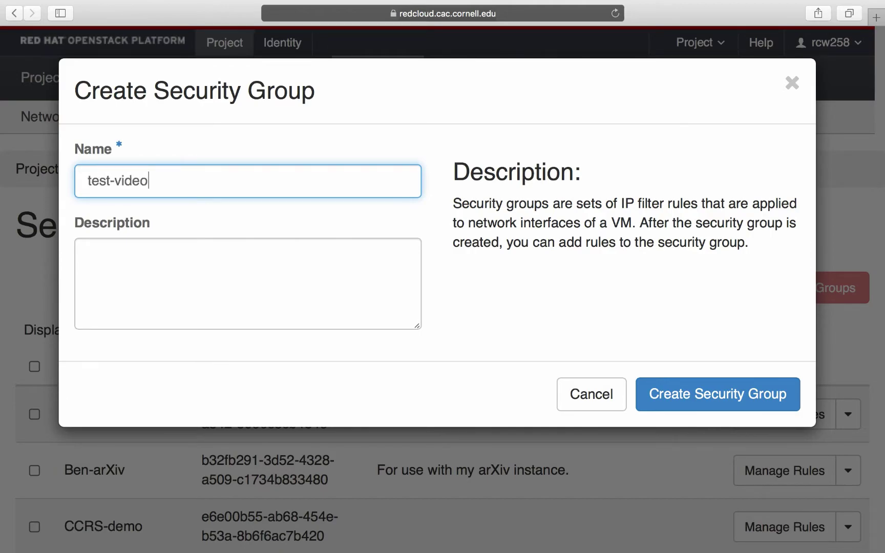
text(-5)
click(586, 302)
click(701, 393)
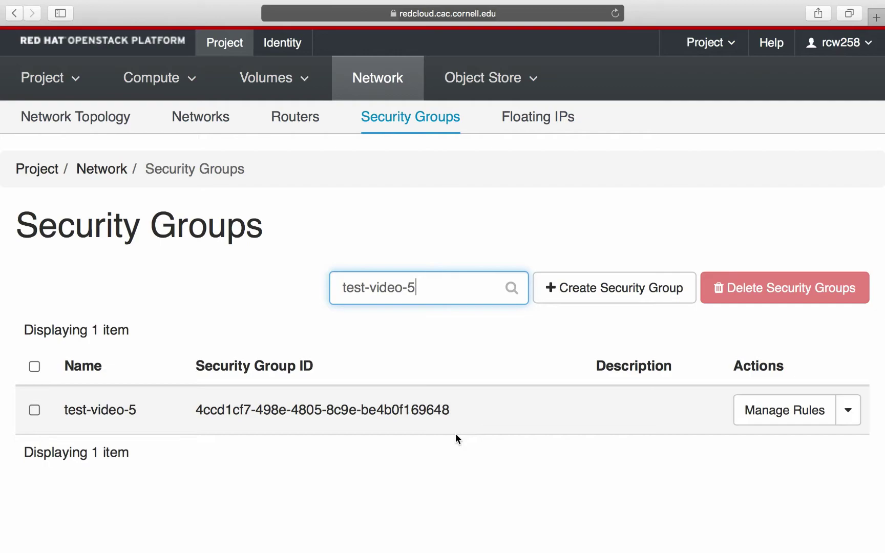
click(581, 468)
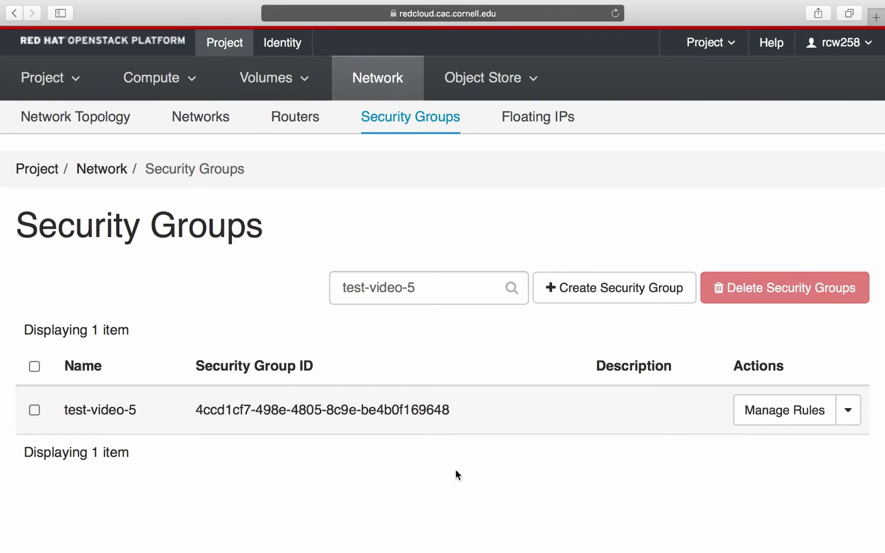
- Open the rule management page of the test-video-5 security group, enlarge the page and review the existing egress rules
click(789, 415)
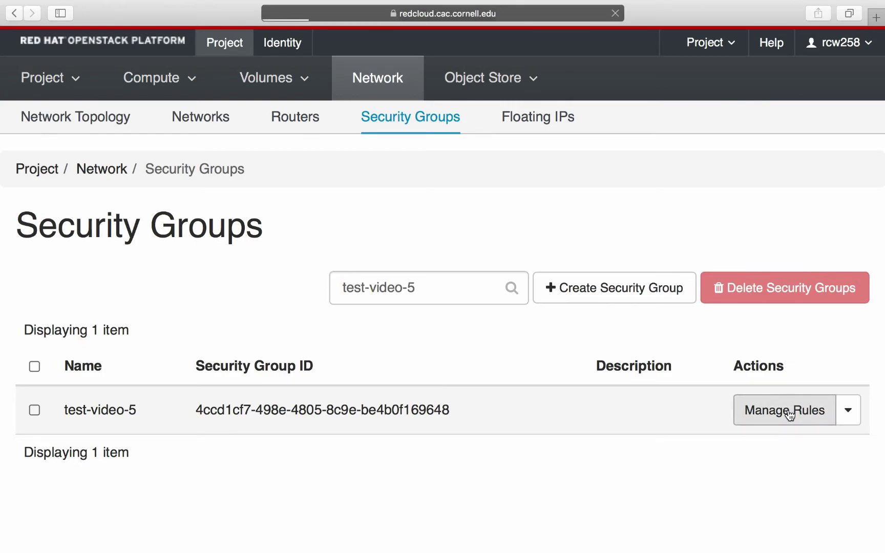
key(super+equal)
key(super+equal)
key(super+equal)
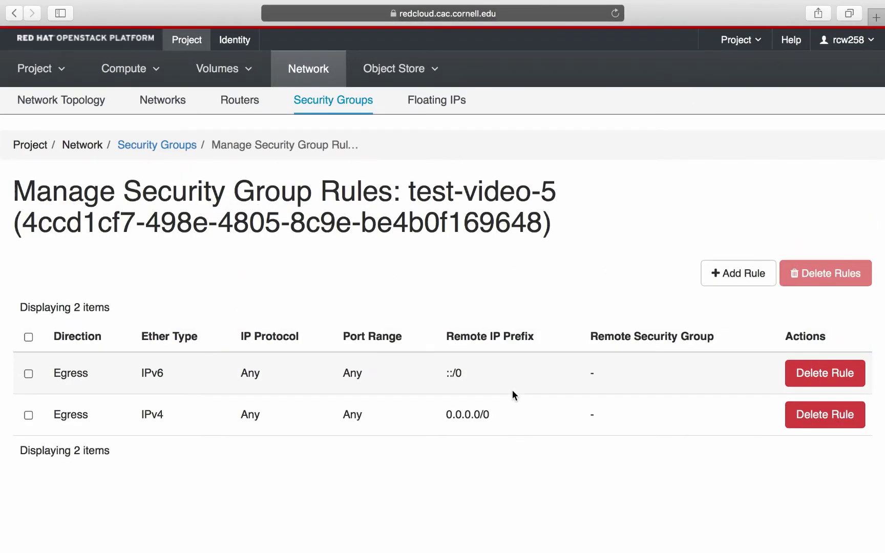
scroll(366, 341, up, 1)
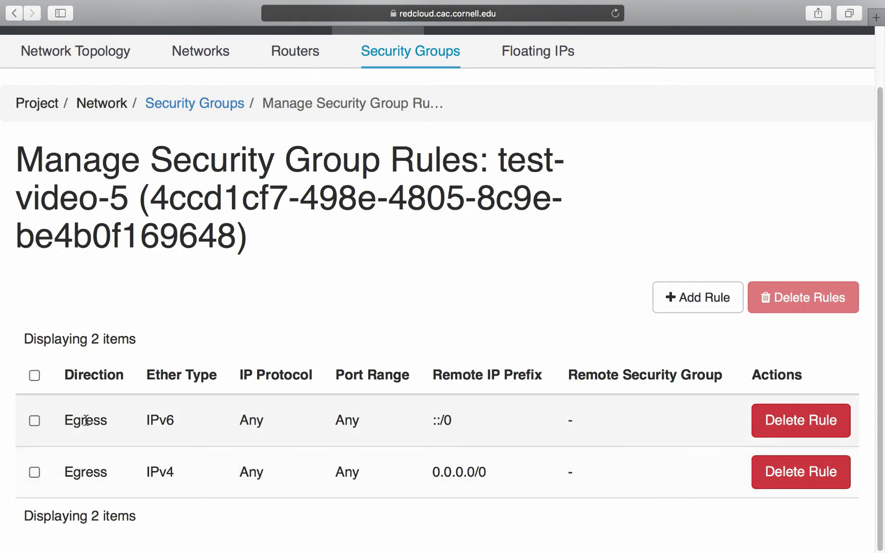
scroll(338, 327, down, 1)
scroll(338, 327, up, 1)
- Start a new rule for the test-video-5 group and choose Custom TCP Rule as its type
click(702, 301)
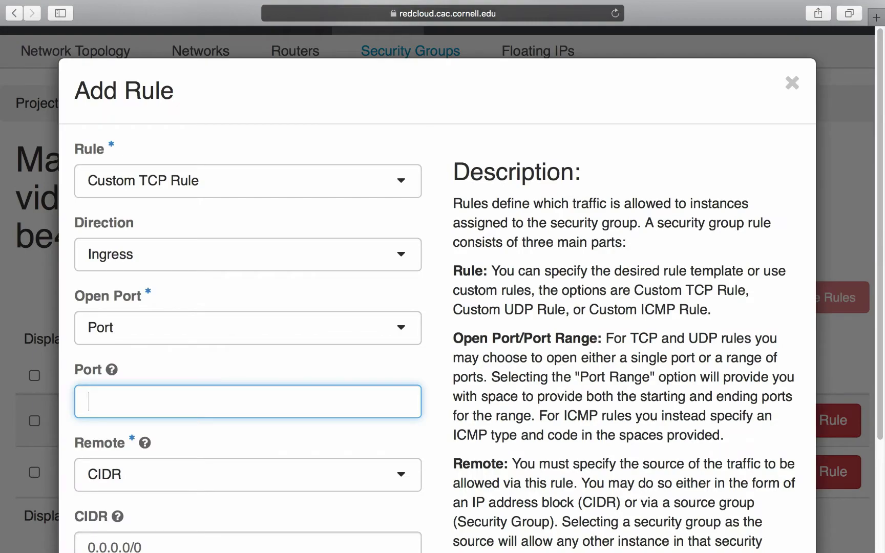
scroll(594, 254, down, 1)
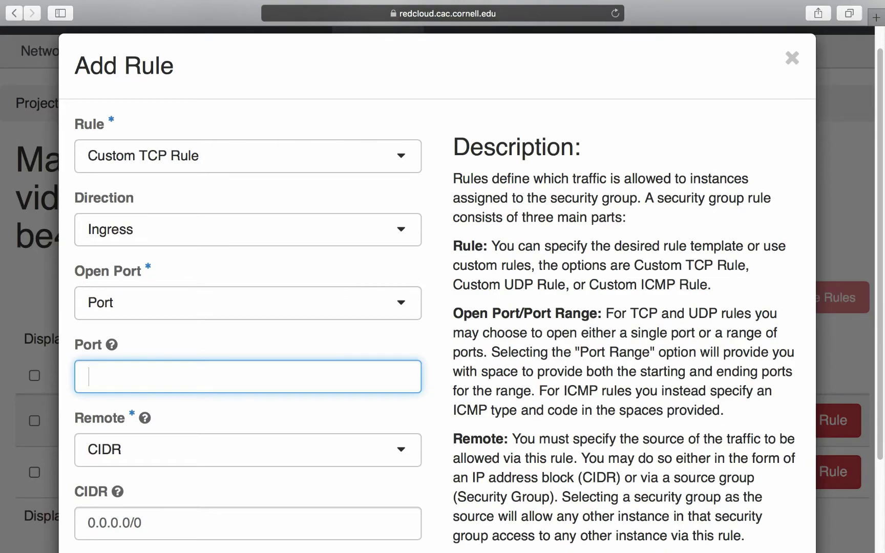
click(306, 161)
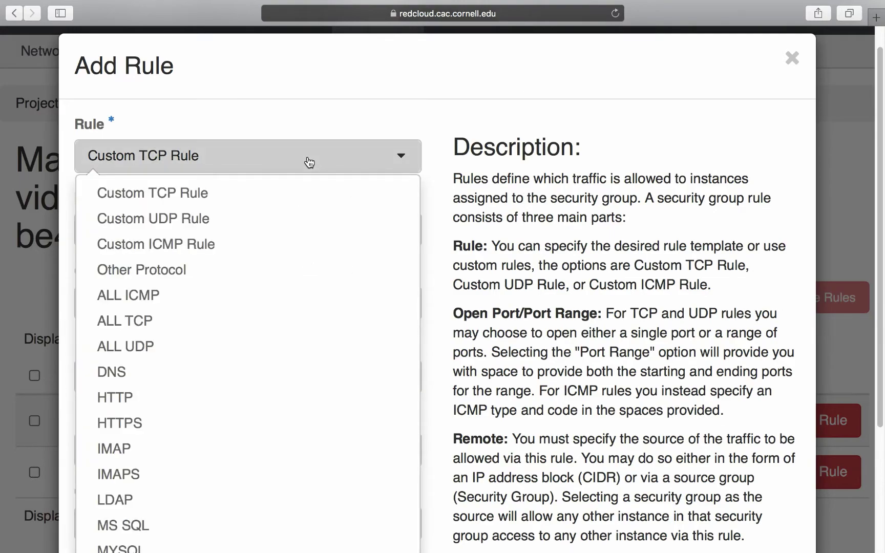
click(289, 198)
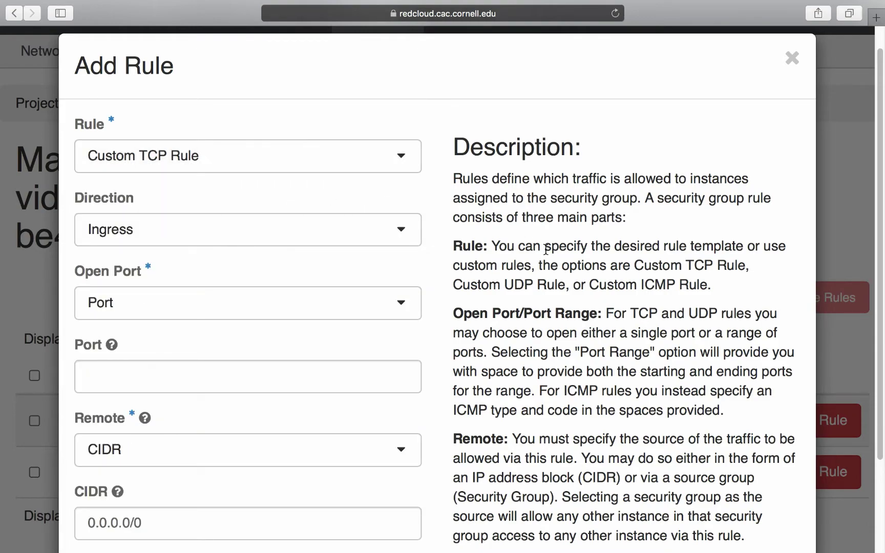
scroll(529, 244, down, 1)
scroll(529, 244, up, 2)
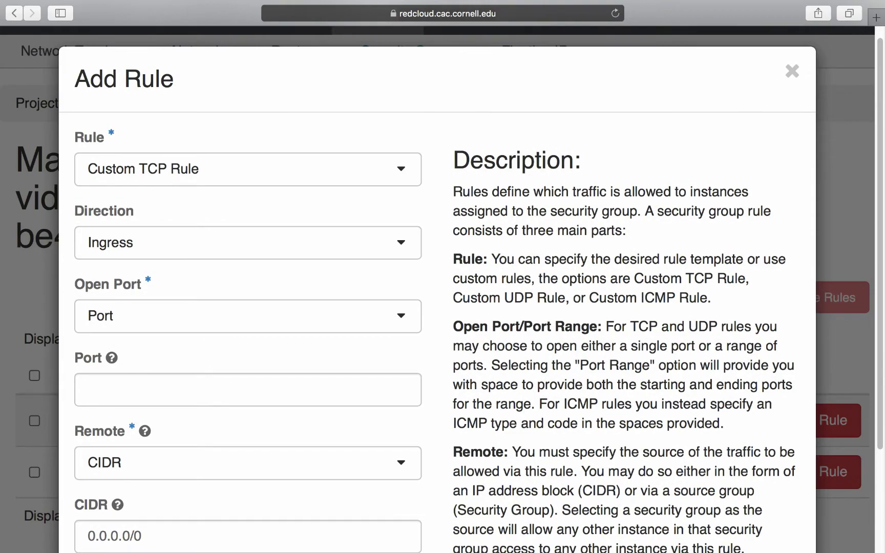
click(279, 176)
click(242, 206)
- Set the new rule's direction to Ingress and its open port option to a single Port
click(260, 248)
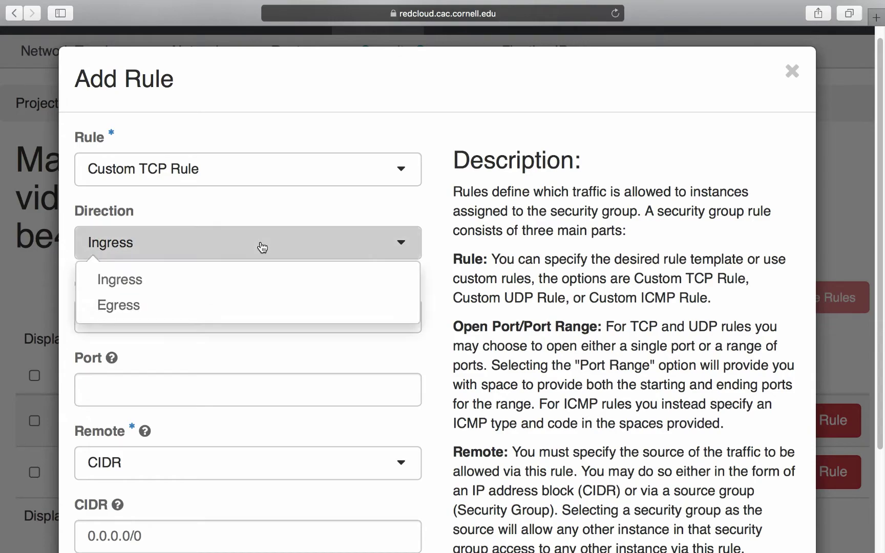
click(227, 278)
scroll(412, 315, down, 2)
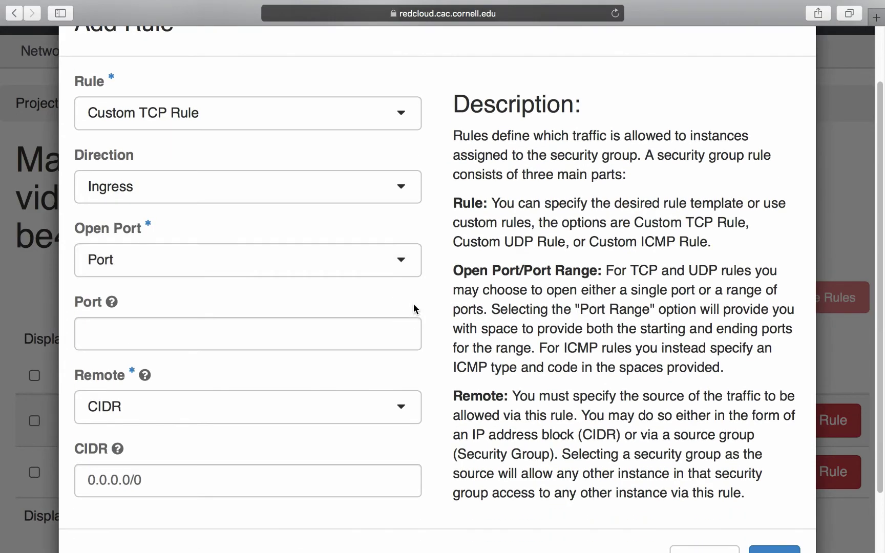
click(301, 266)
click(278, 304)
- Enter port 22 for the new rule and choose CIDR as its remote source
scroll(294, 305, down, 2)
click(282, 273)
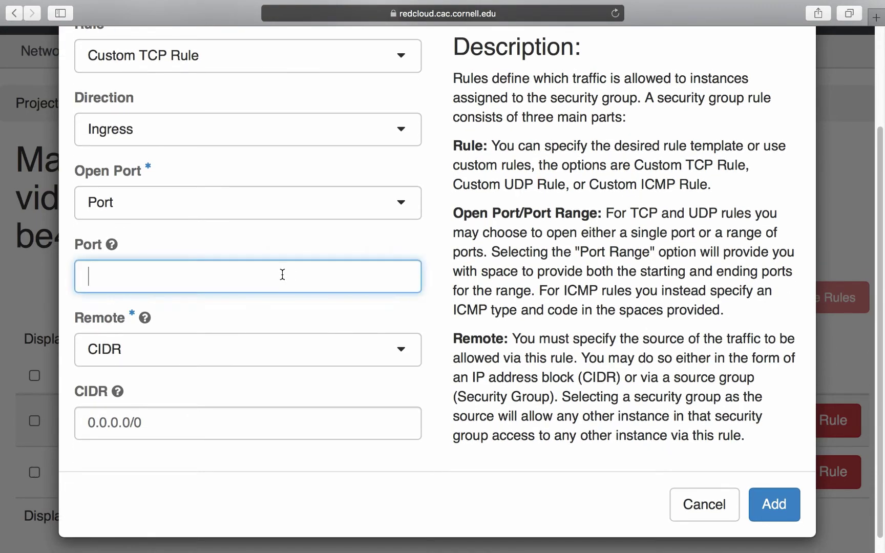
text(22)
click(566, 302)
scroll(373, 379, down, 1)
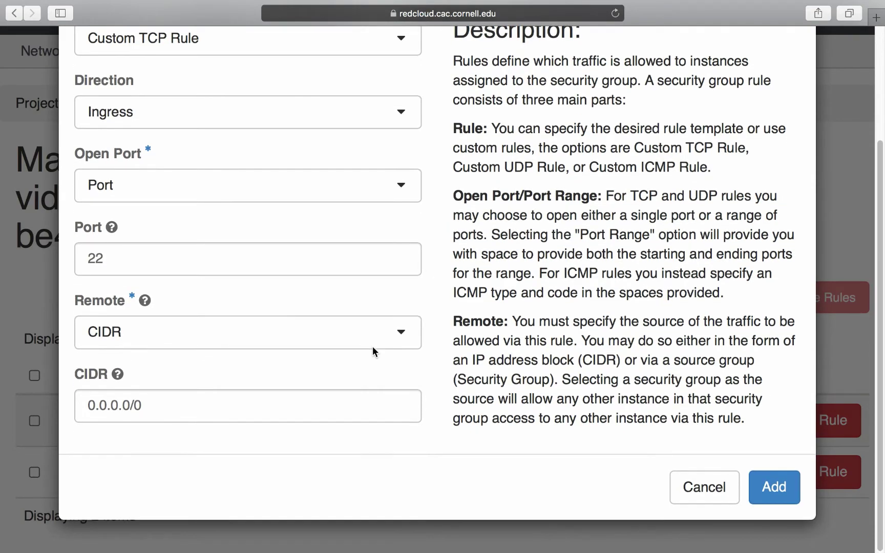
click(369, 343)
click(279, 367)
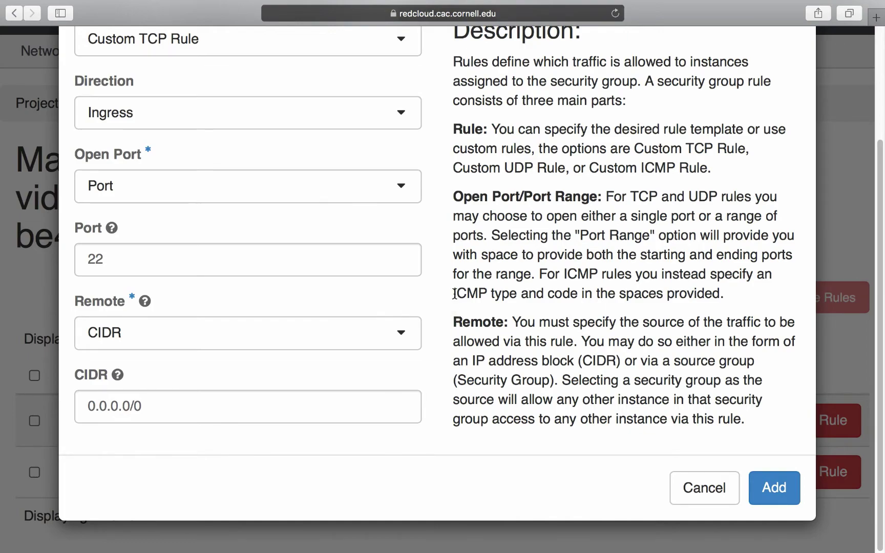
scroll(611, 349, down, 1)
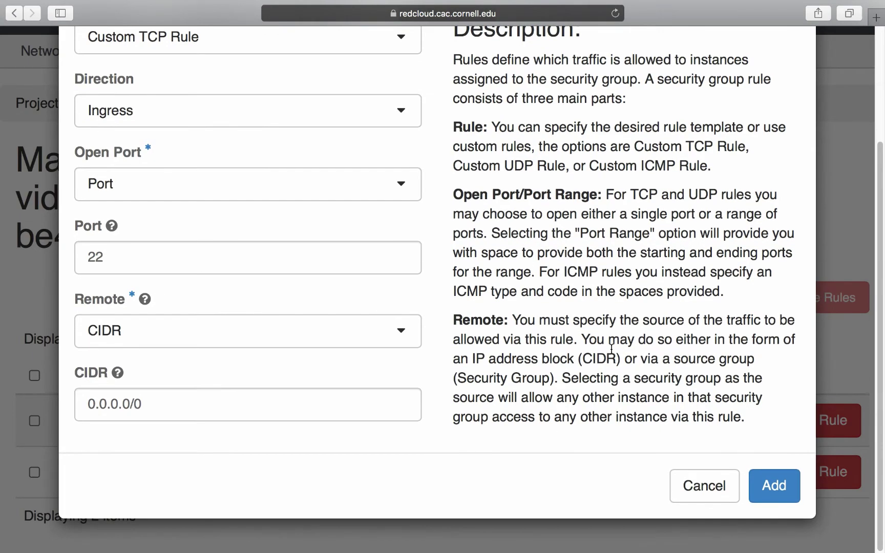